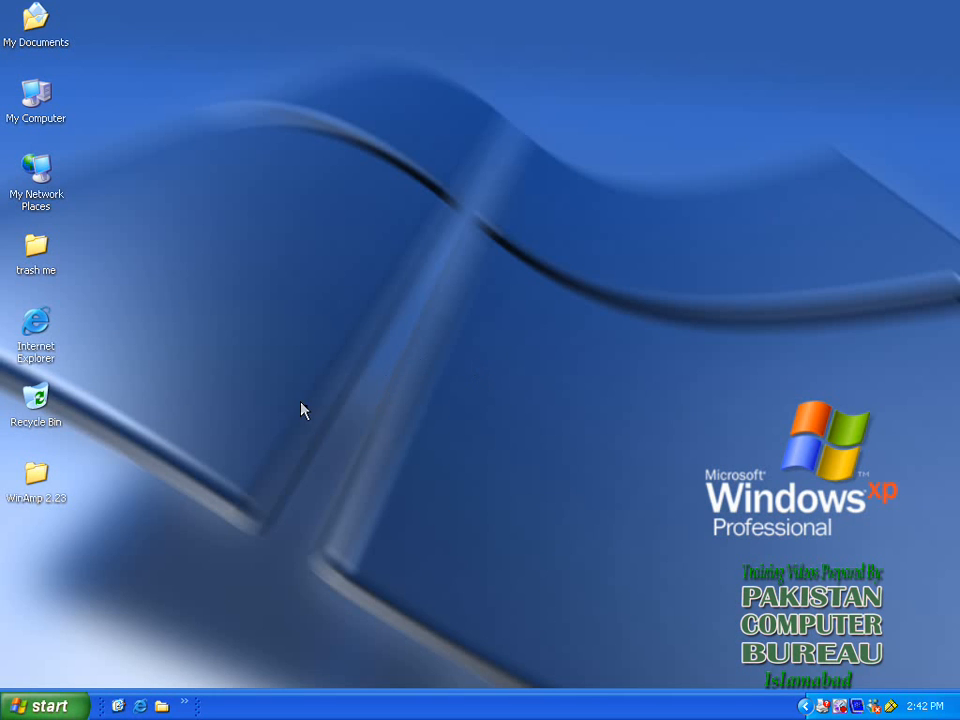
Open the WinAmp 2.23 folder on the desktop and run the winamp223.exe installer
{"action": "left_click", "coordinate": [36, 476]}
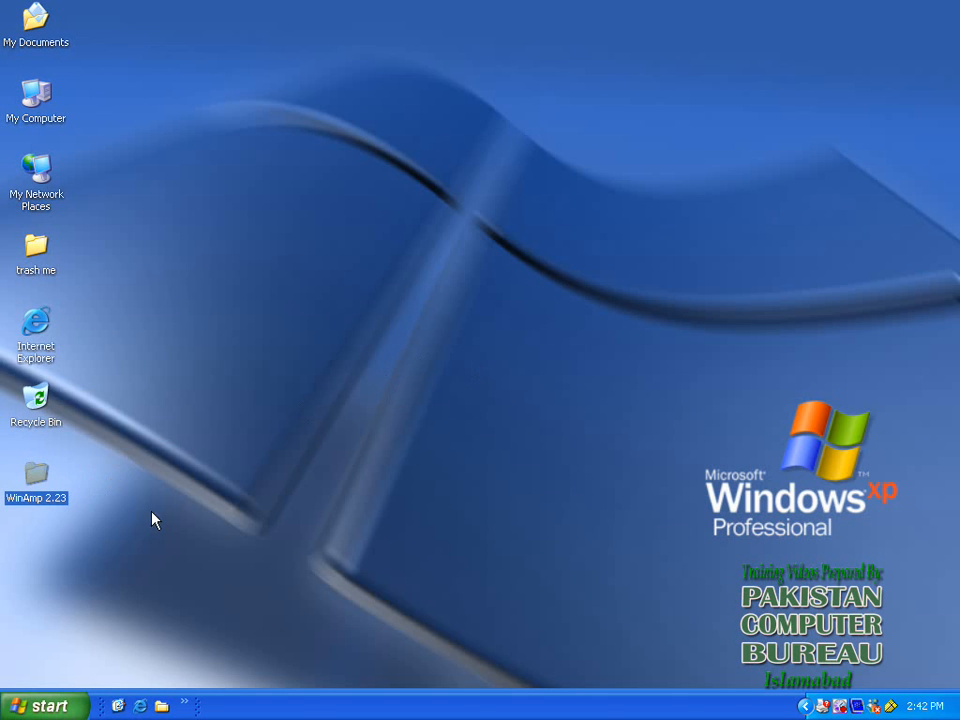
{"action": "mouse_move", "coordinate": [30, 482]}
{"action": "double_click", "coordinate": [38, 480]}
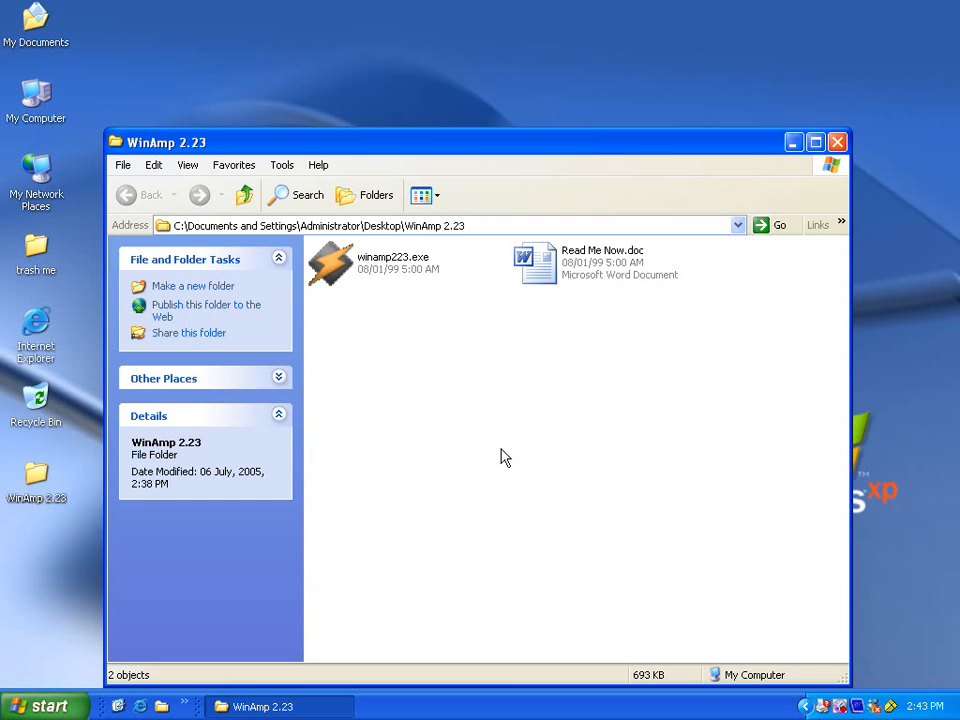
{"action": "double_click", "coordinate": [407, 277]}
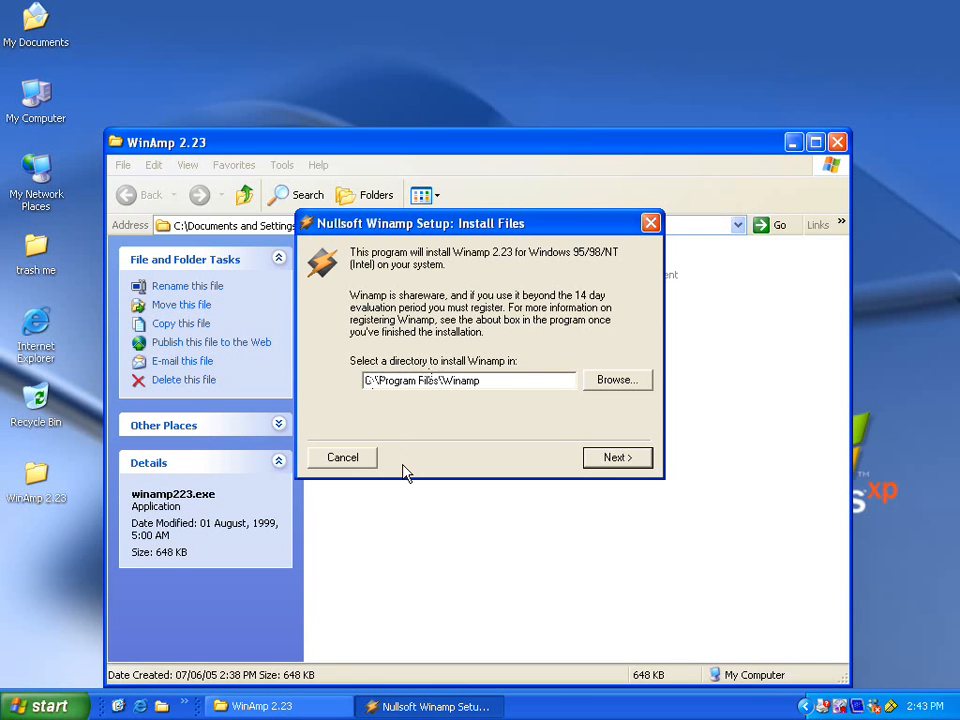
Set the Winamp install directory to D:\Program Files\Winamp and continue to the setup settings
{"action": "key", "text": "BackSpace"}
{"action": "type", "text": "D"}
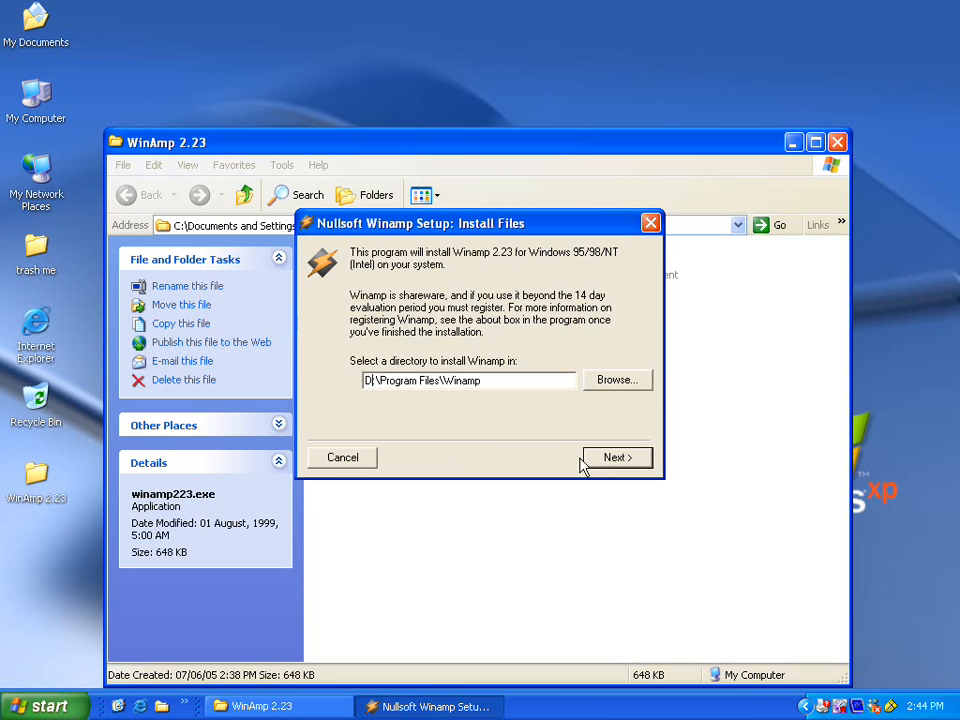
{"action": "left_click", "coordinate": [615, 384]}
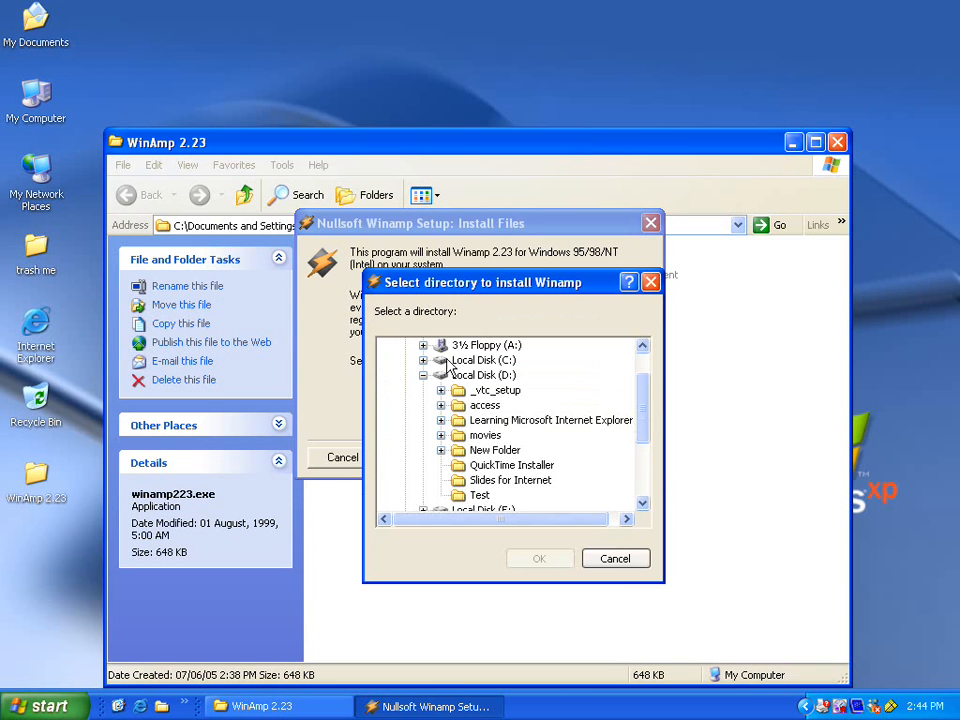
{"action": "left_click", "coordinate": [615, 566]}
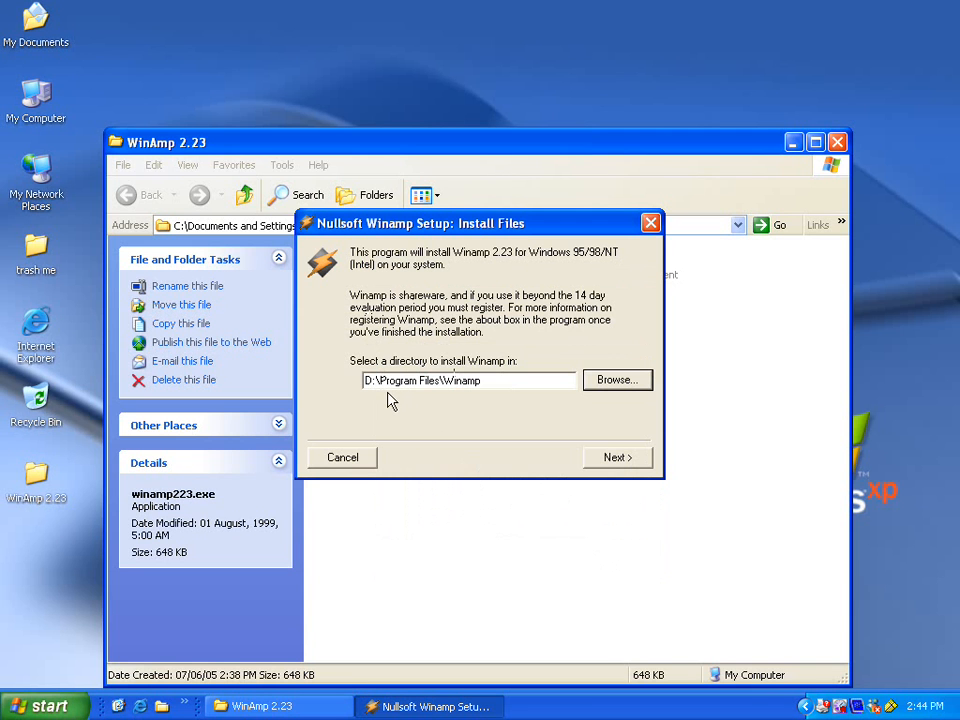
{"action": "left_click", "coordinate": [615, 458]}
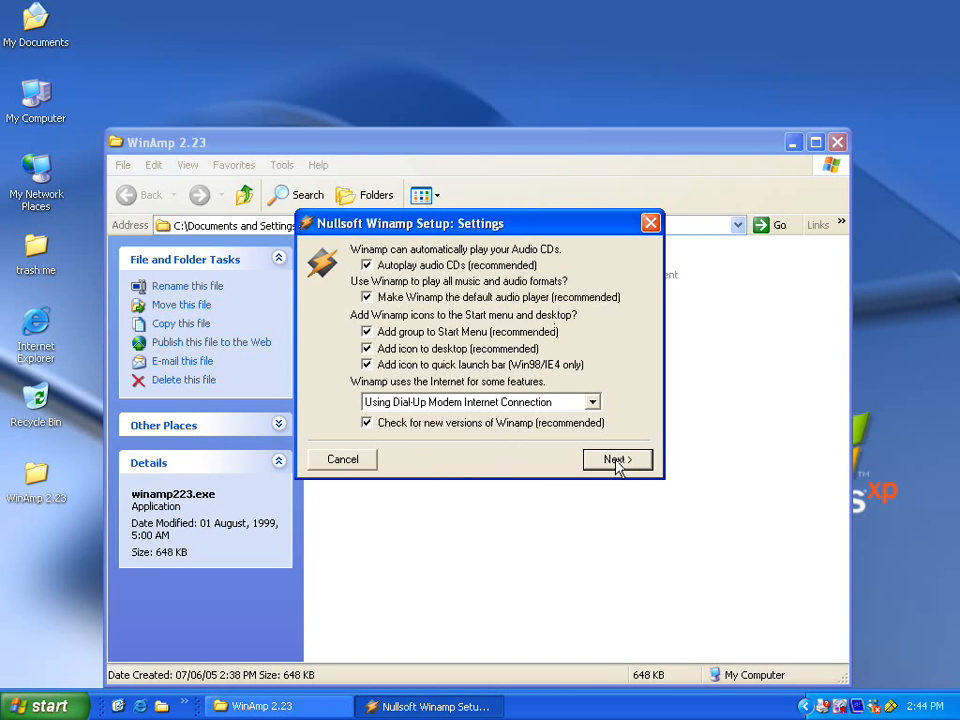
Accept the default Winamp settings, postpone the user information form and run Winamp from the finished setup
{"action": "left_click", "coordinate": [615, 459]}
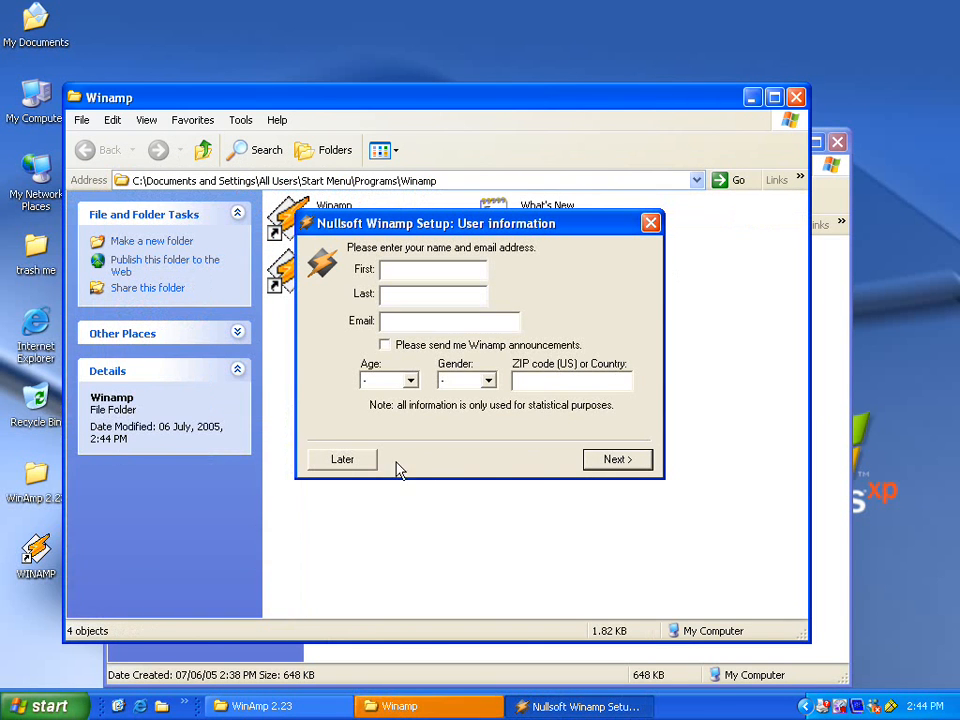
{"action": "left_click", "coordinate": [343, 460]}
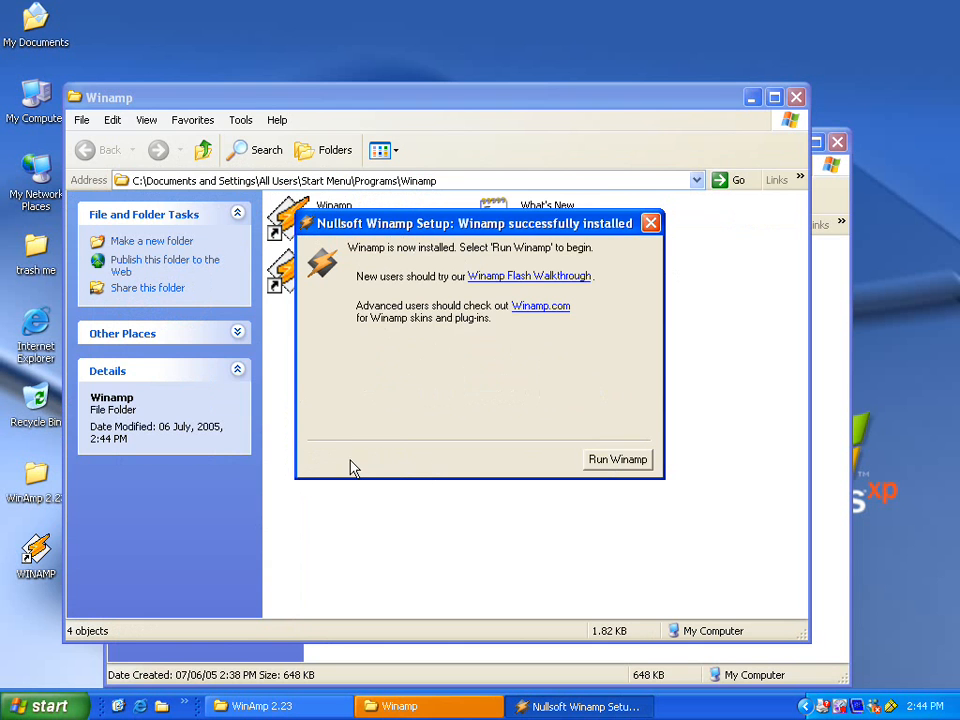
{"action": "left_click", "coordinate": [602, 463]}
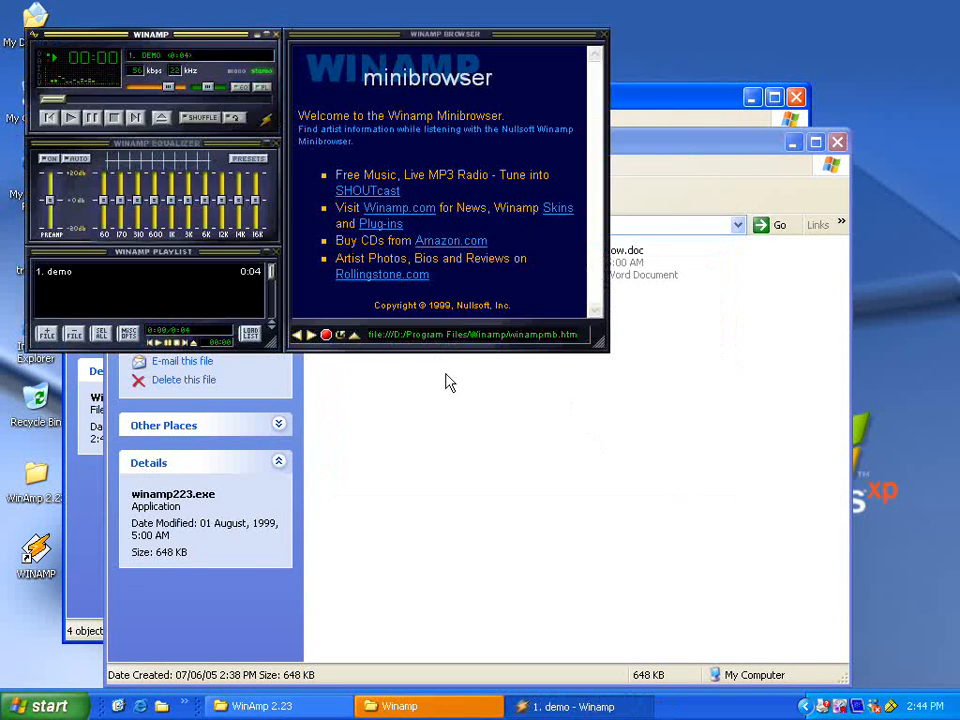
Close the Winamp minibrowser, the player and both open folder windows to return to the desktop
{"action": "left_click", "coordinate": [604, 38]}
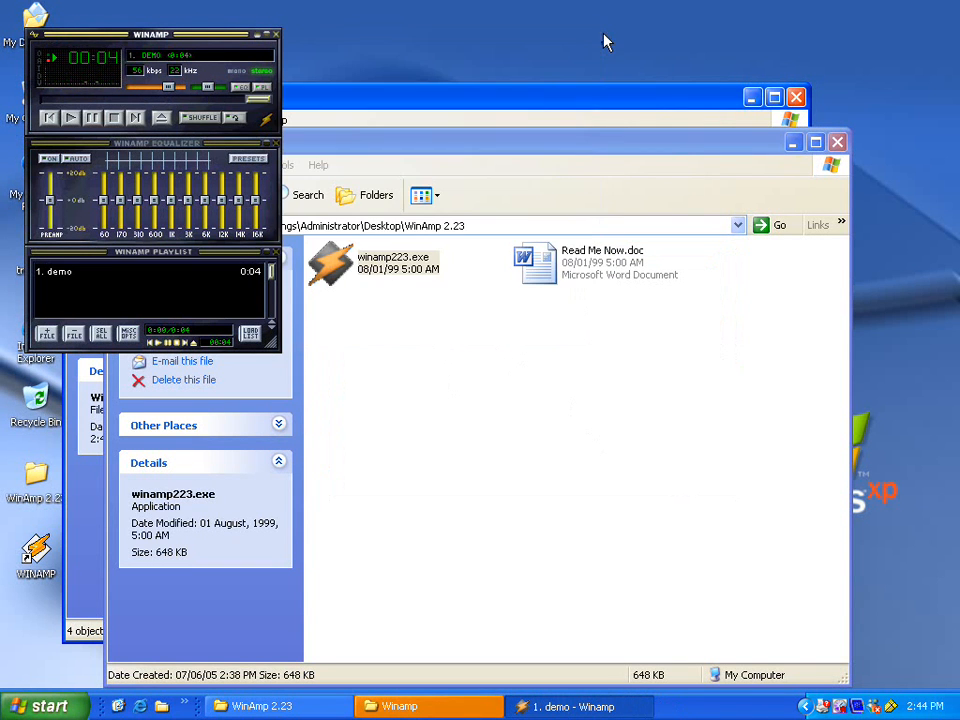
{"action": "left_click", "coordinate": [276, 35]}
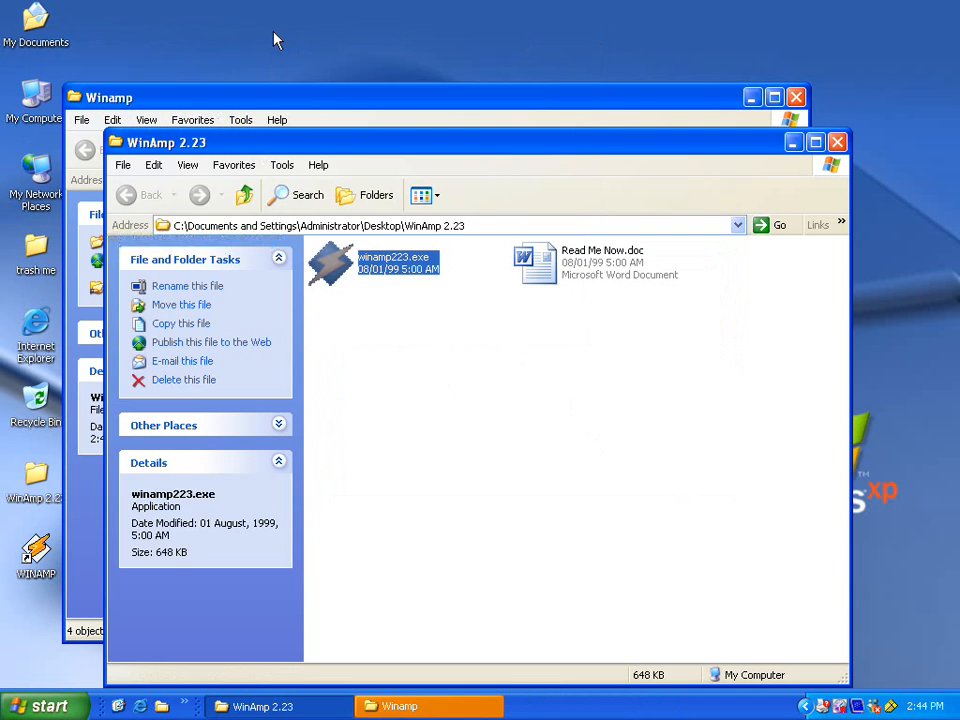
{"action": "left_click", "coordinate": [408, 349]}
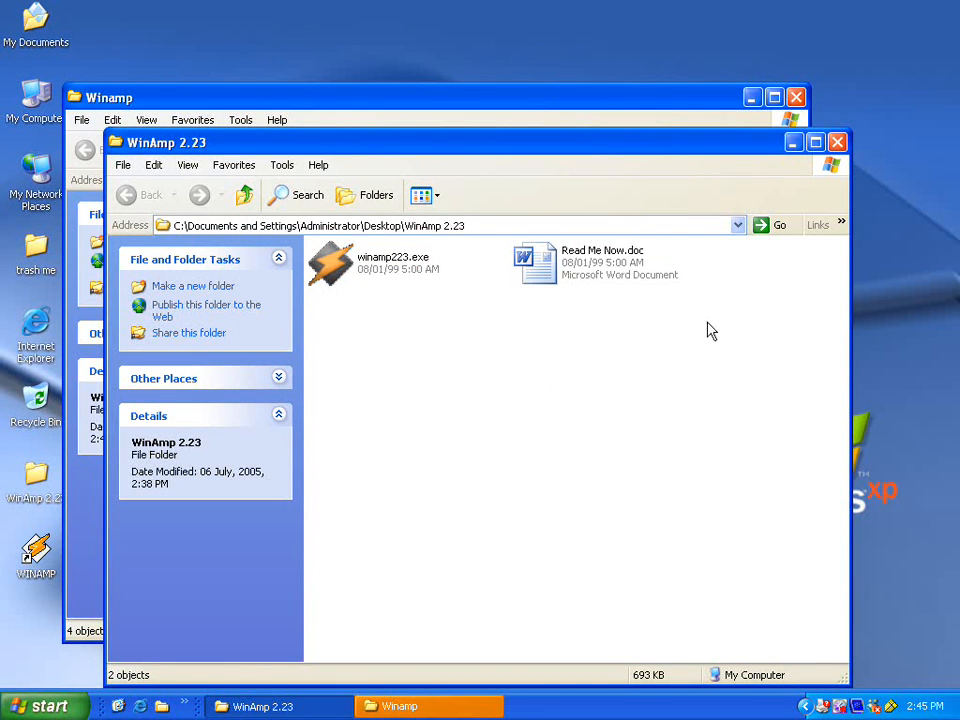
{"action": "left_click", "coordinate": [838, 146]}
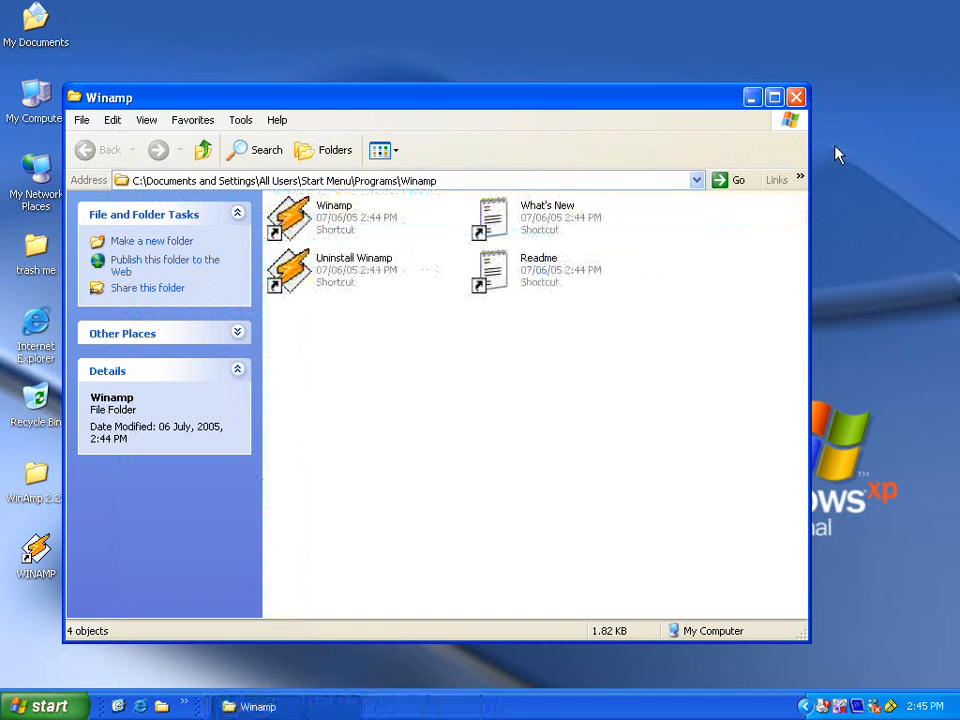
{"action": "left_click", "coordinate": [797, 97]}
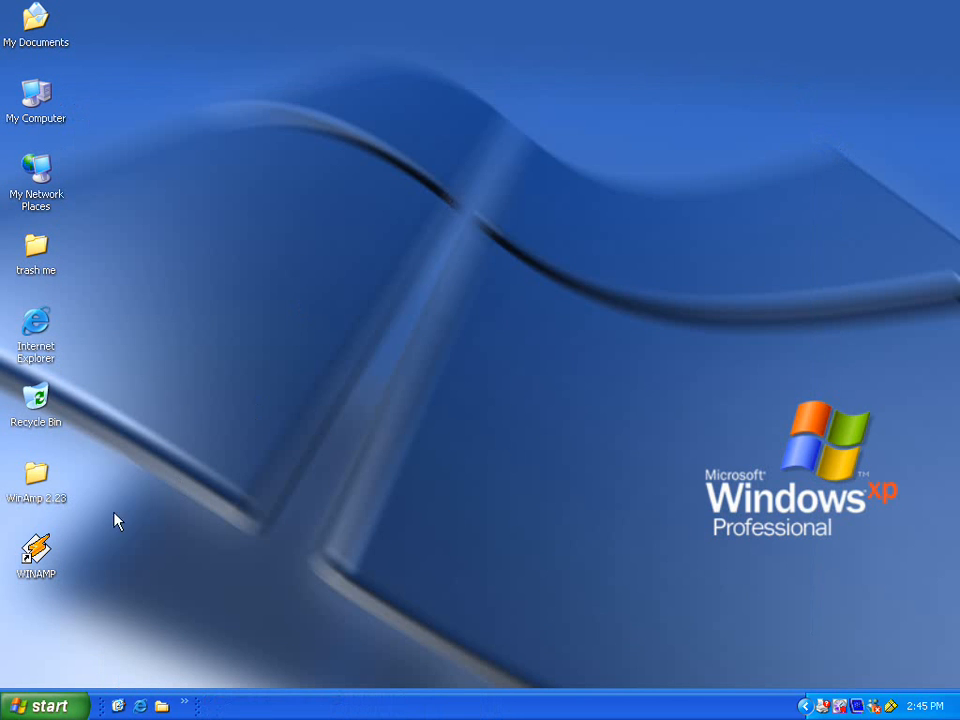
Launch Winamp from its desktop shortcut without registering, reposition the player and make its playlist taller before closing it
{"action": "double_click", "coordinate": [36, 552]}
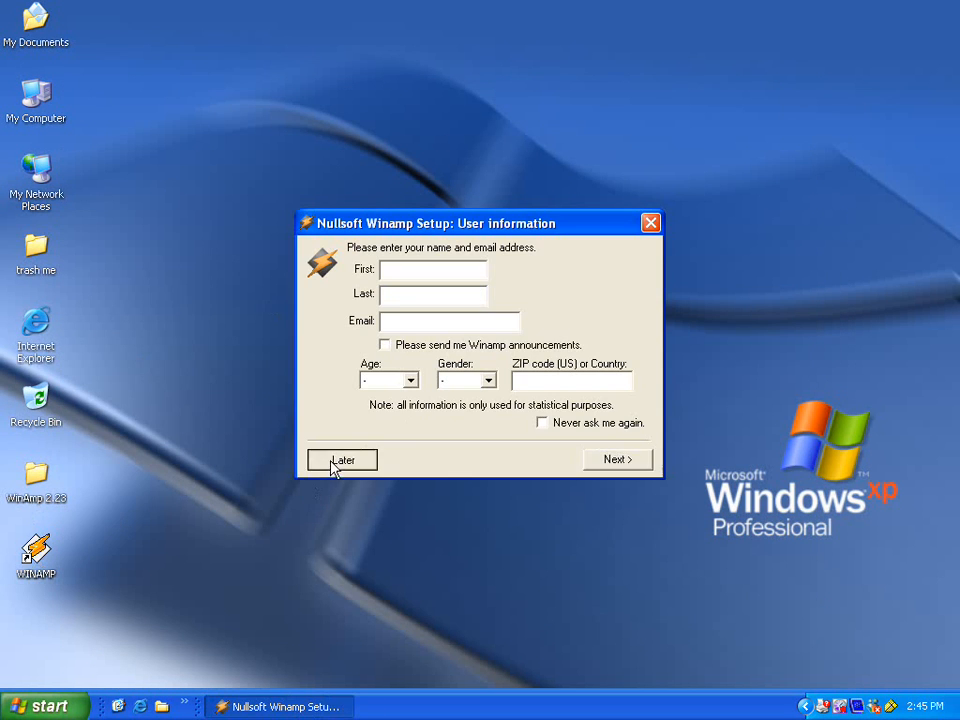
{"action": "left_click", "coordinate": [333, 462]}
{"action": "left_click_drag", "start_coordinate": [215, 68], "coordinate": [342, 184]}
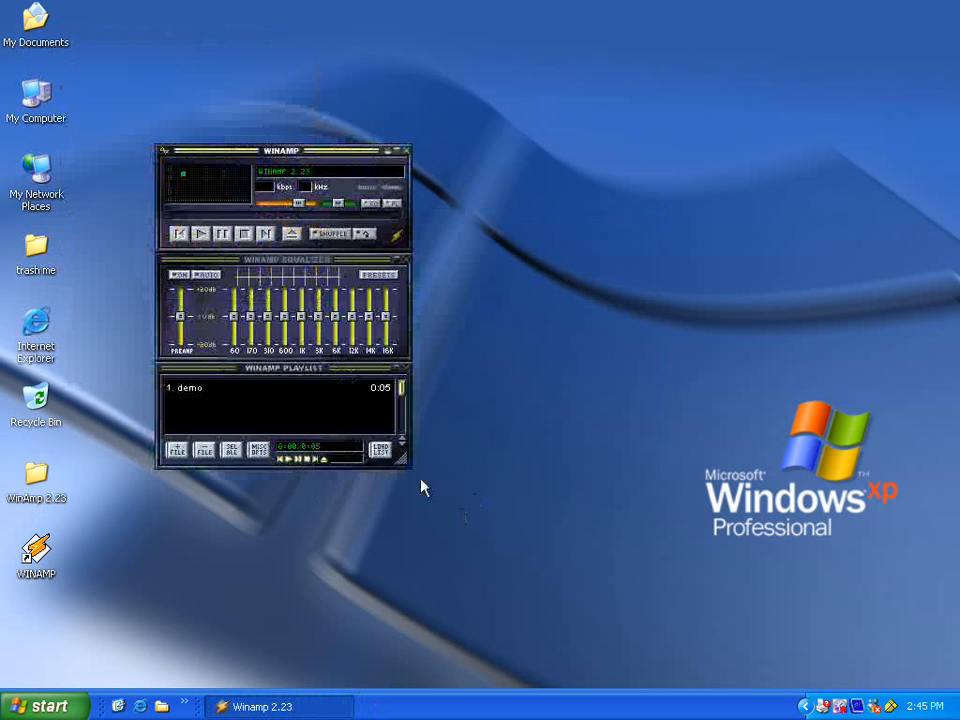
{"action": "left_click_drag", "start_coordinate": [407, 467], "coordinate": [407, 585]}
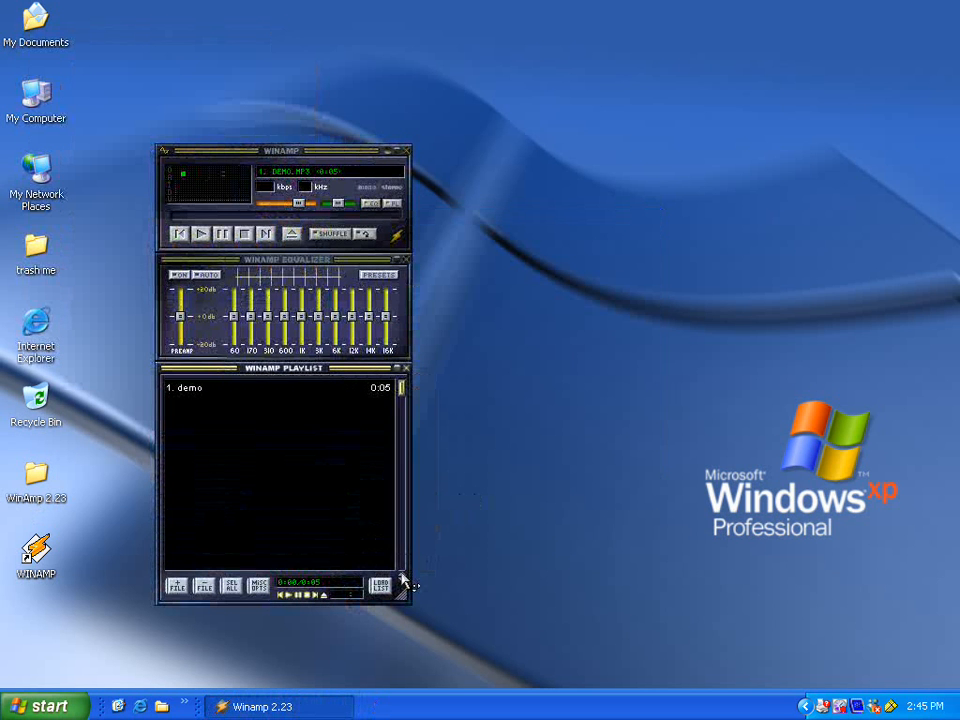
{"action": "left_click", "coordinate": [406, 151]}
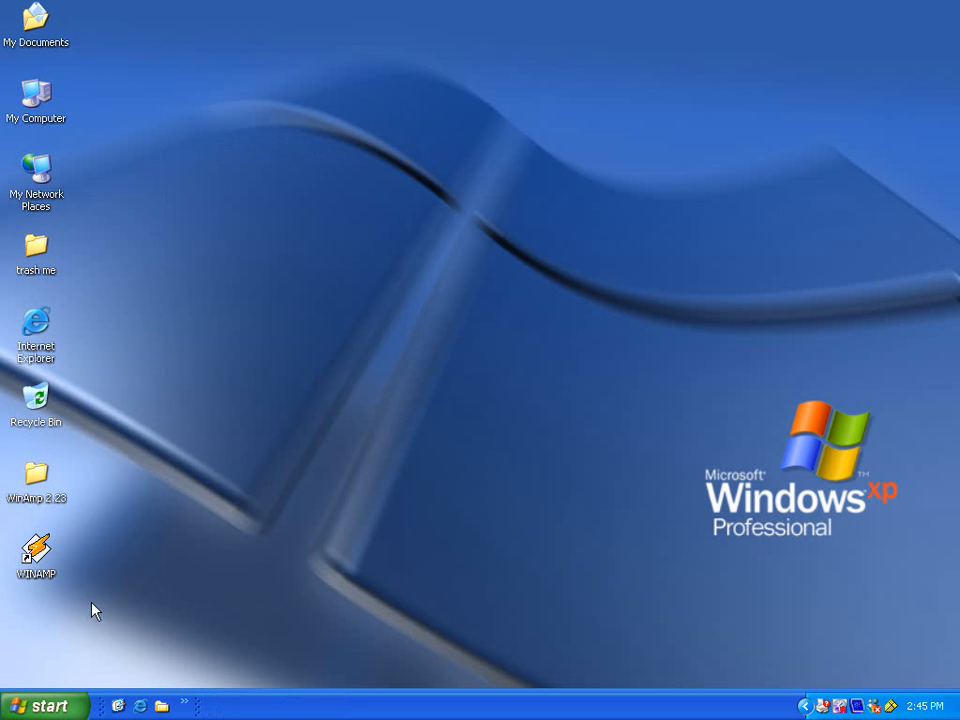
Reopen Winamp from the desktop shortcut, postponing the user information form, view the player and close it
{"action": "double_click", "coordinate": [36, 552]}
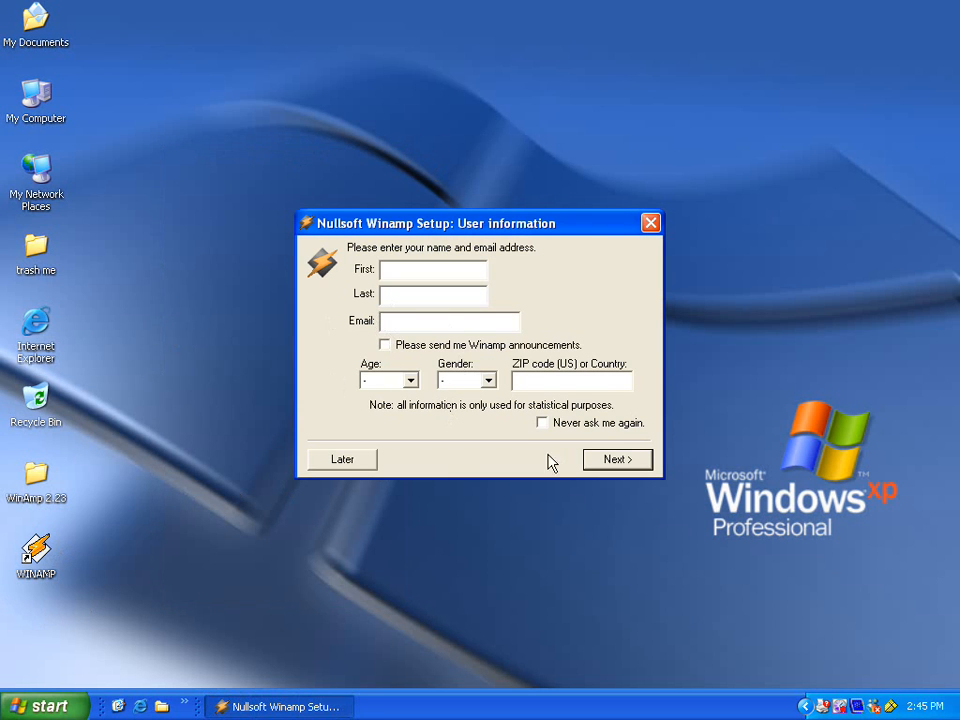
{"action": "left_click", "coordinate": [341, 462]}
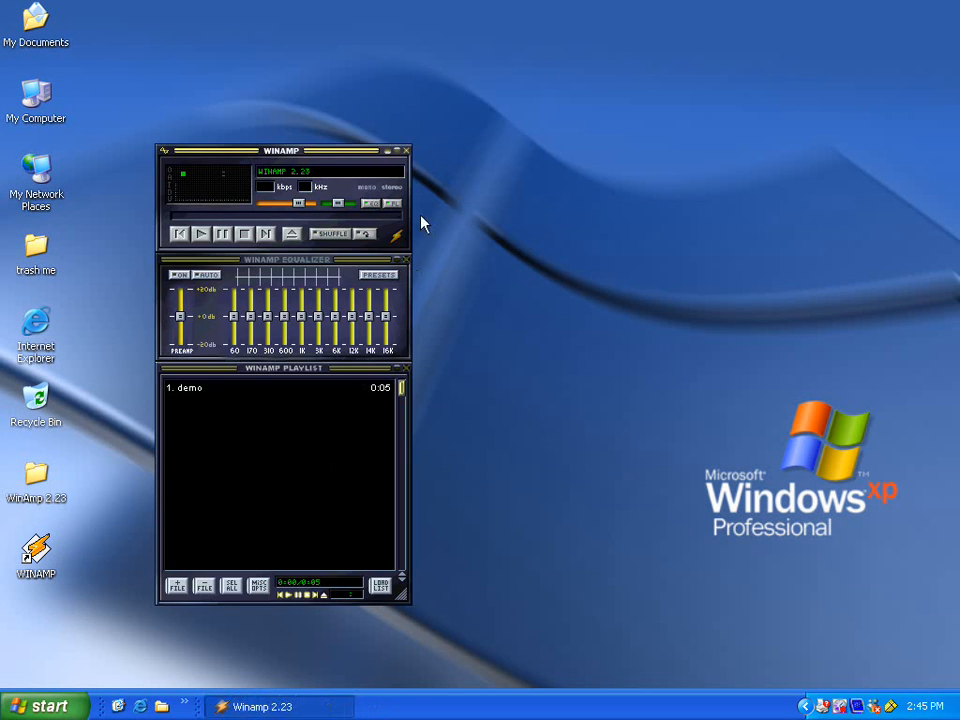
{"action": "left_click", "coordinate": [406, 151]}
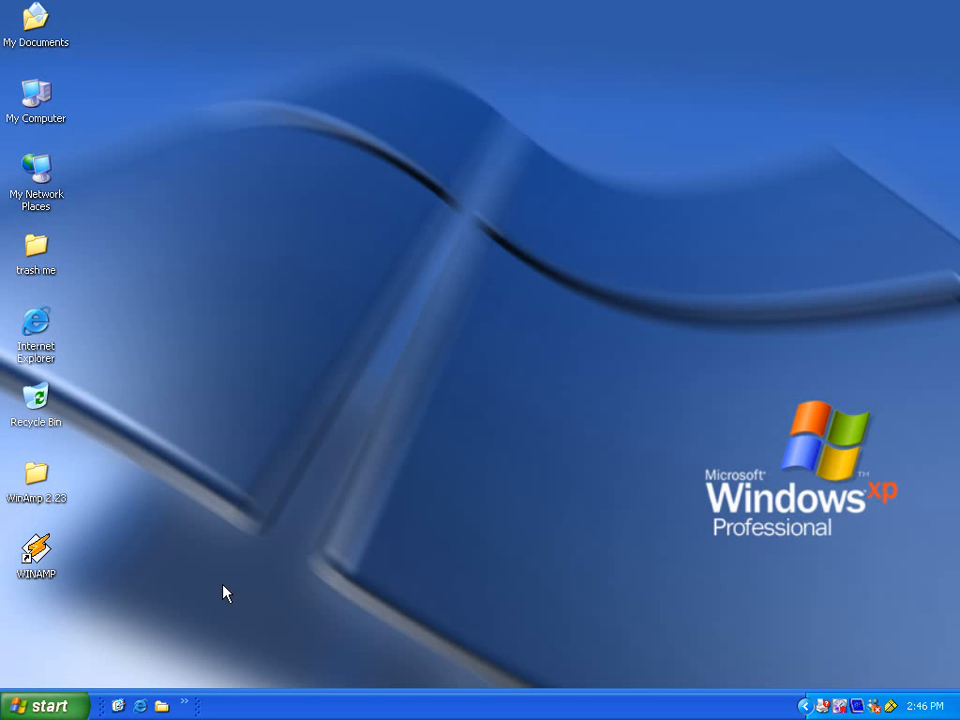
Examine the entries of the Winamp program group, including Uninstall Winamp, without launching any of them
{"action": "left_click", "coordinate": [38, 706]}
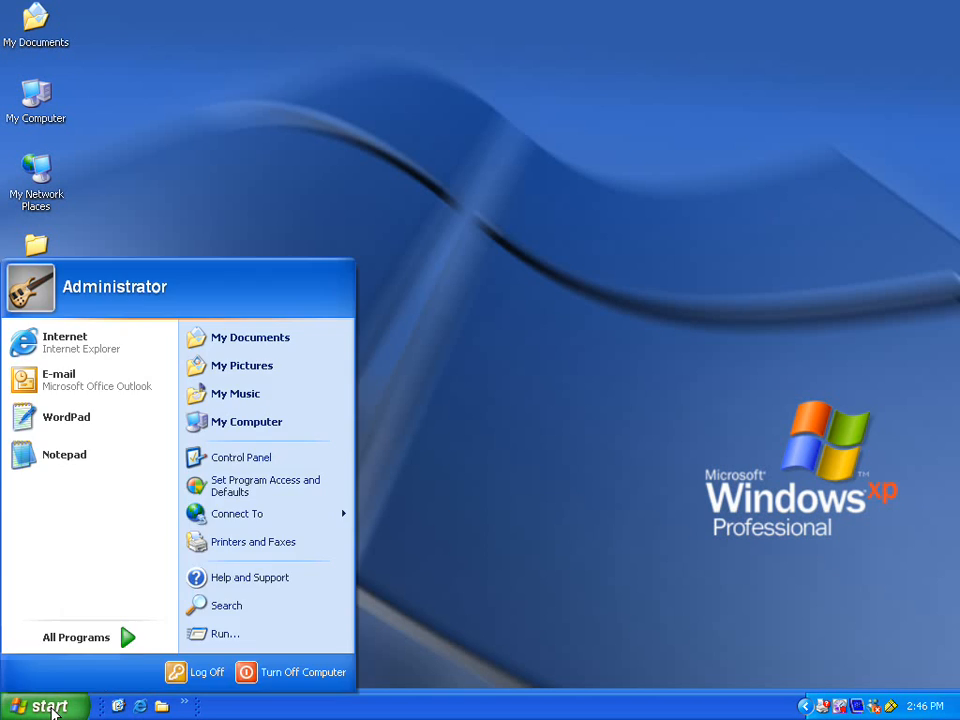
{"action": "mouse_move", "coordinate": [97, 643]}
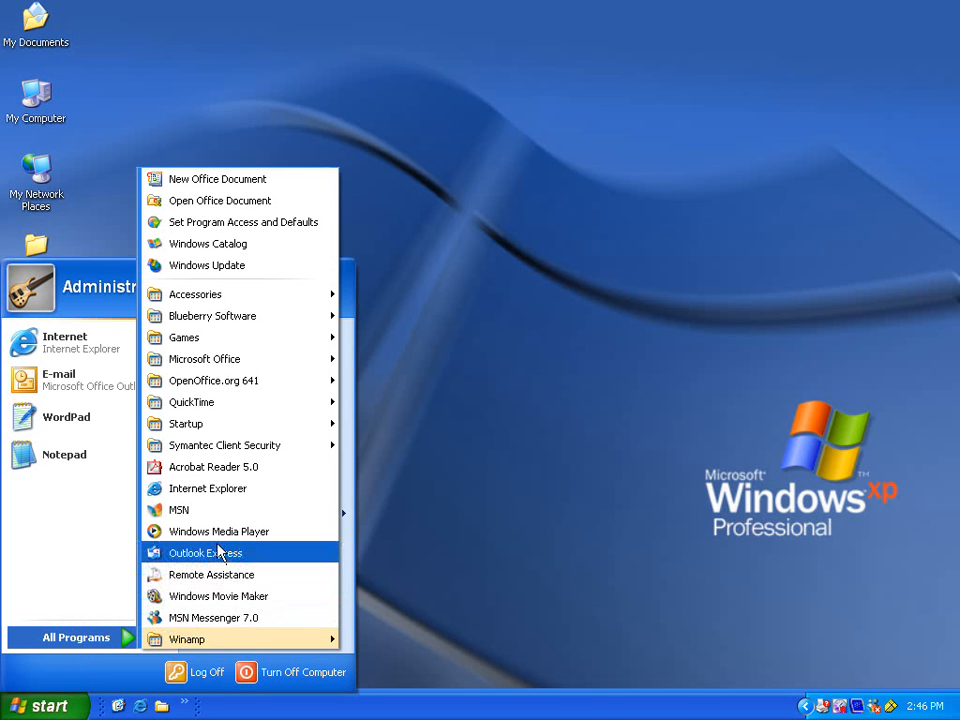
{"action": "mouse_move", "coordinate": [223, 638]}
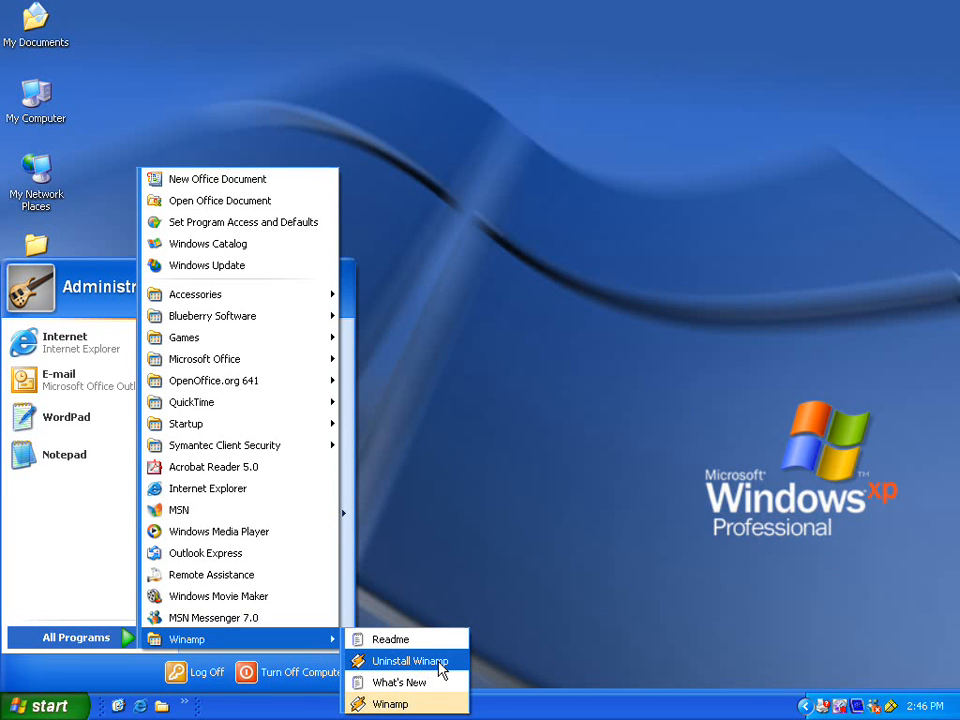
{"action": "left_click", "coordinate": [450, 553]}
Open Add or Remove Programs in the Control Panel
{"action": "left_click", "coordinate": [44, 703]}
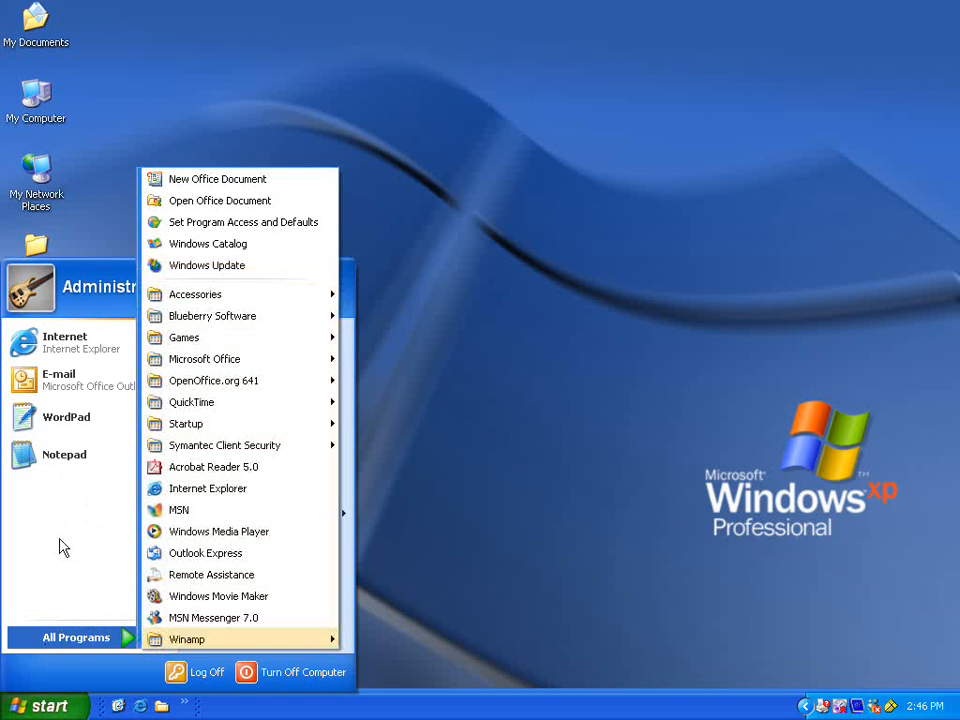
{"action": "left_click", "coordinate": [240, 459]}
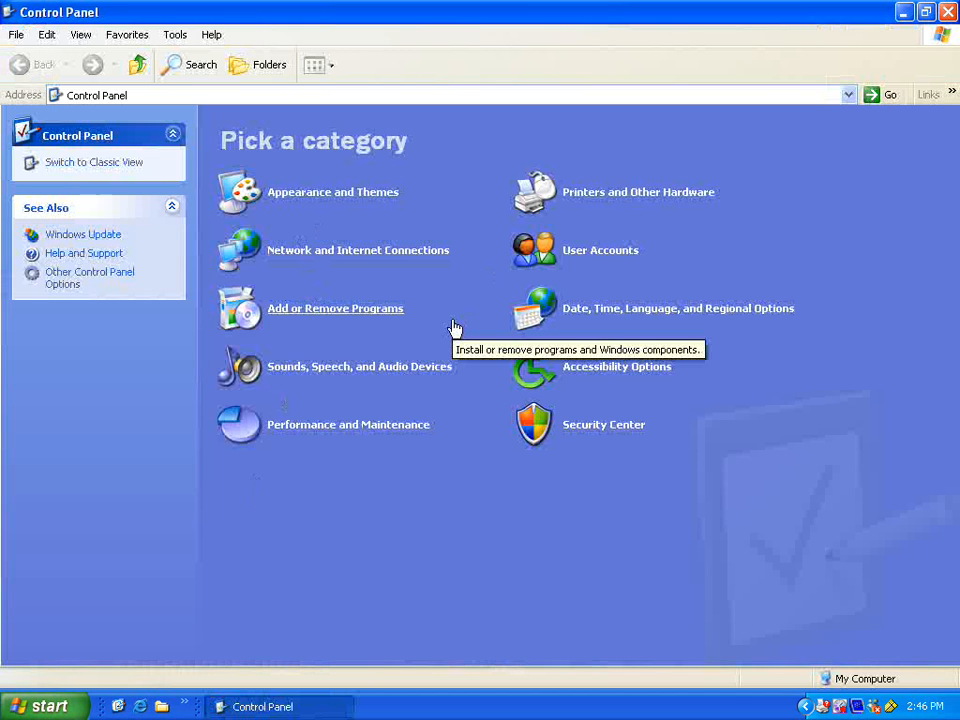
{"action": "left_click", "coordinate": [366, 311]}
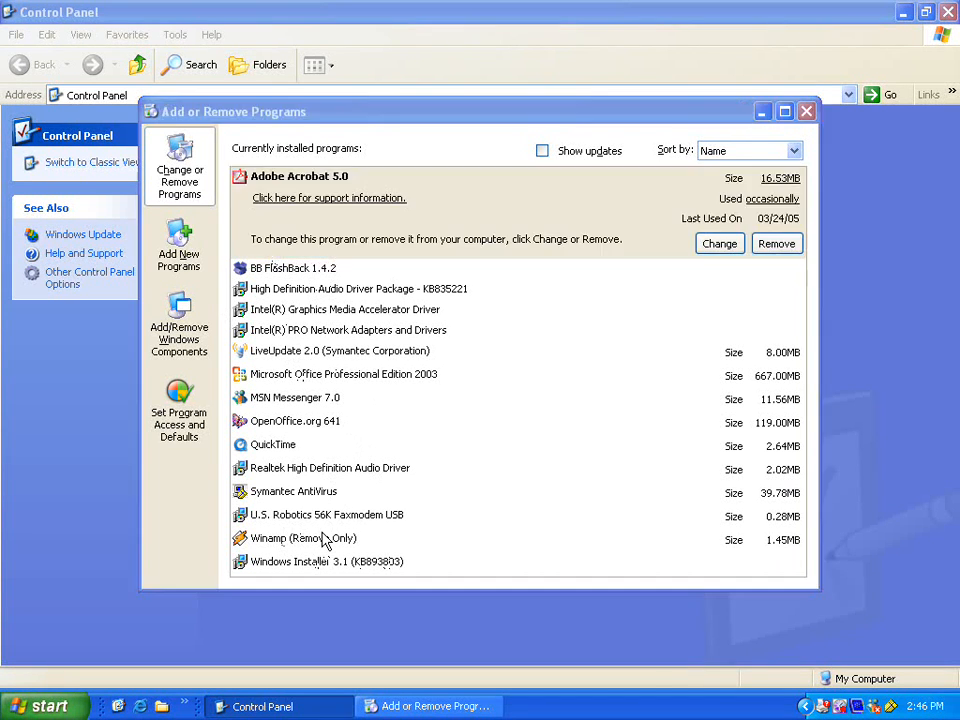
Uninstall Winamp (Remove Only) from the installed programs, confirming the removal and dismissing the completion notice
{"action": "left_click", "coordinate": [242, 313]}
{"action": "left_click", "coordinate": [242, 345]}
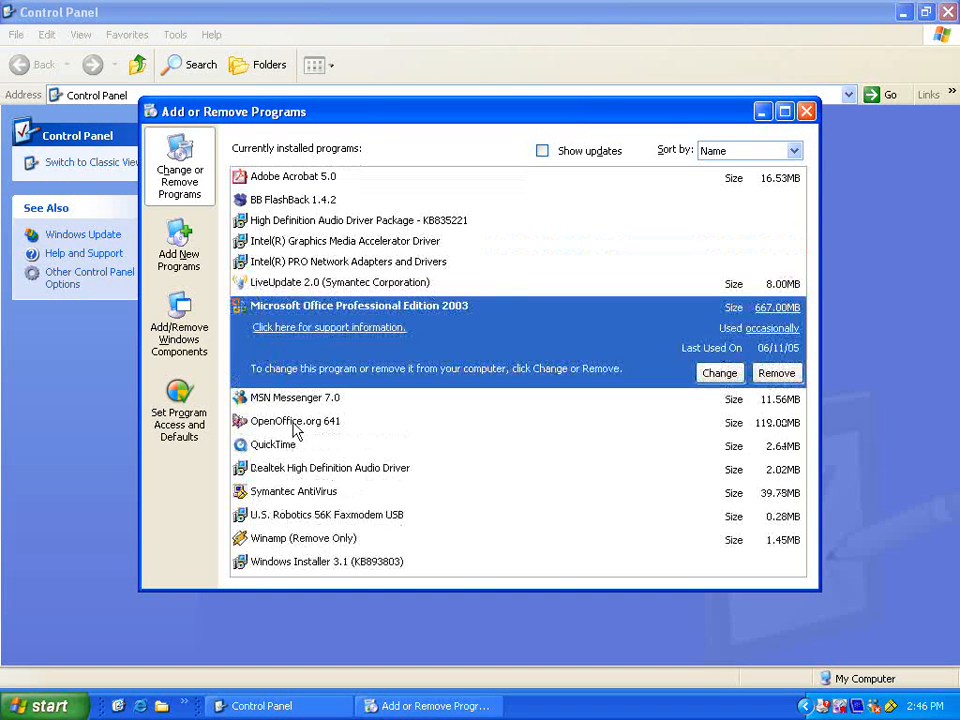
{"action": "left_click", "coordinate": [332, 541]}
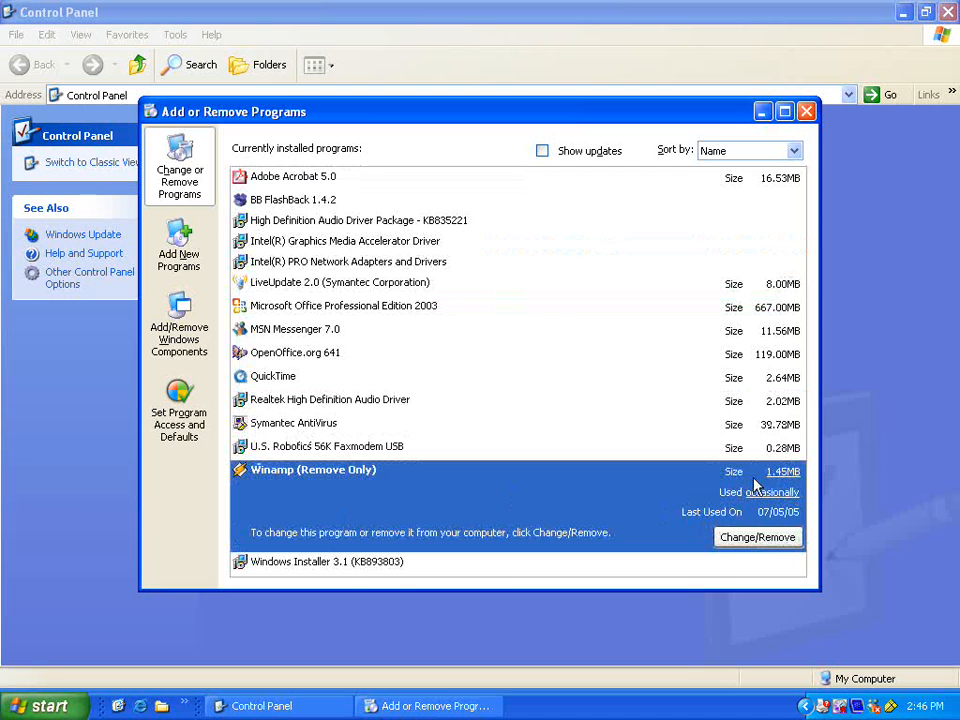
{"action": "left_click", "coordinate": [752, 540]}
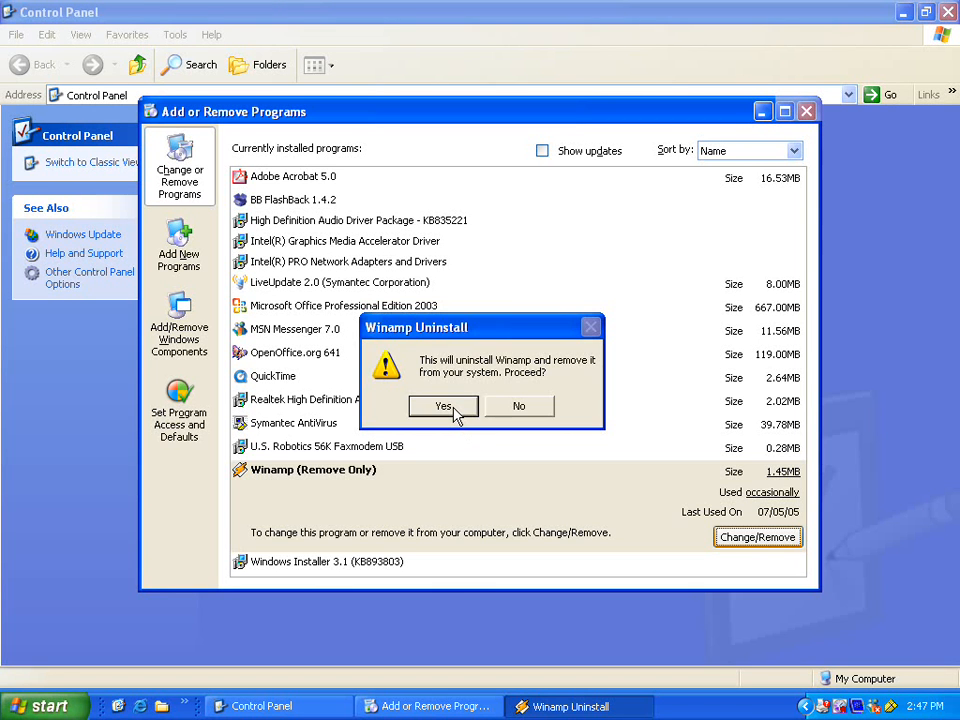
{"action": "left_click", "coordinate": [453, 413]}
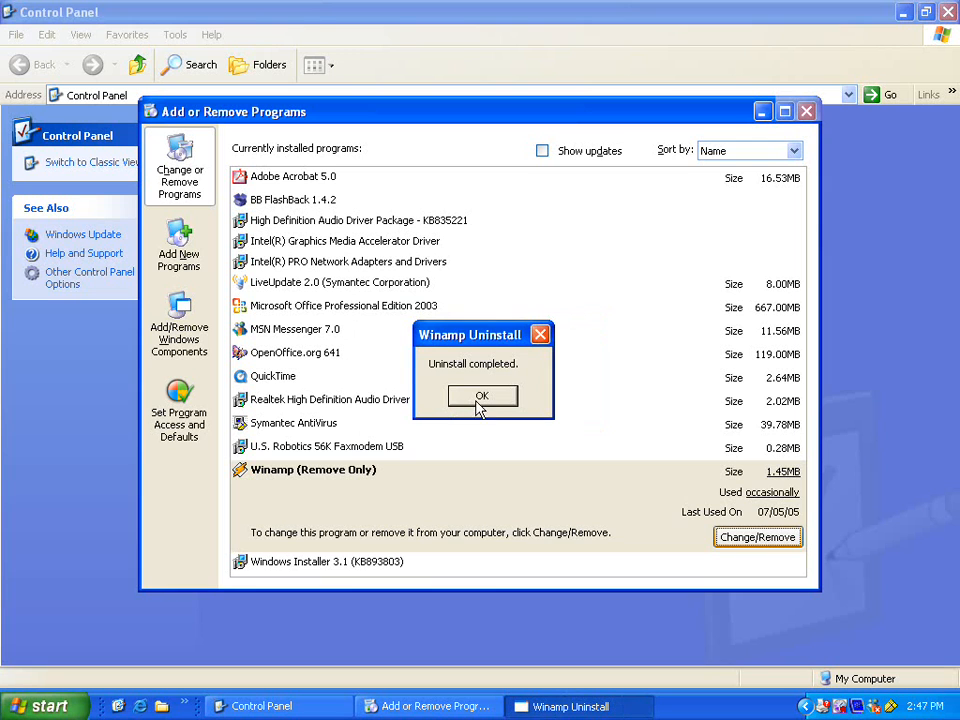
{"action": "left_click", "coordinate": [477, 403]}
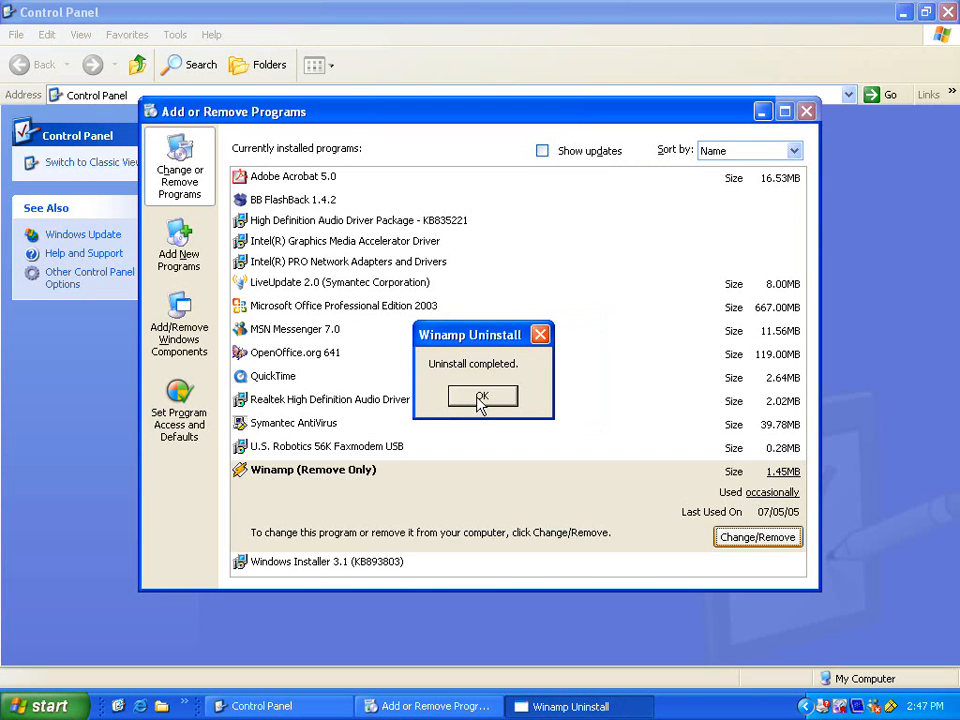